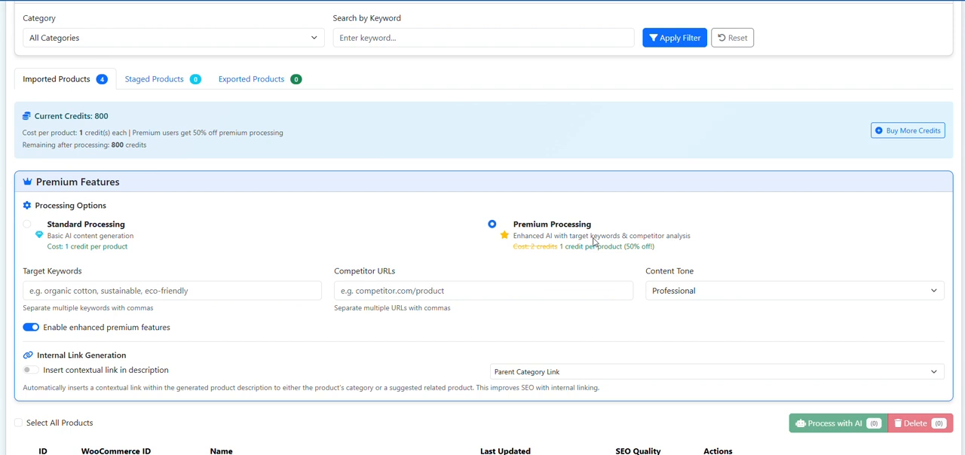
# Choose Premium Processing and enable contextual link insertion in descriptions with Parent Category Link as the target
pyautogui.click(493, 226)
pyautogui.scroll(-2, 563, 210)
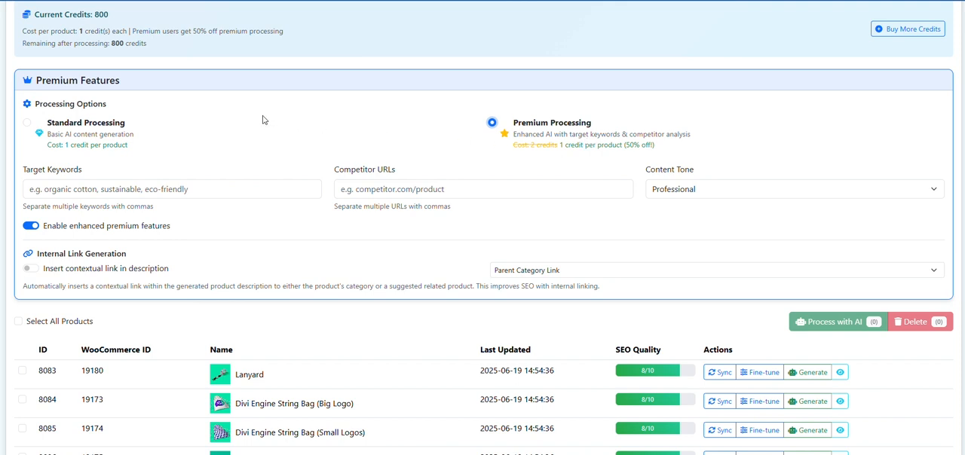
pyautogui.scroll(-1, 285, 116)
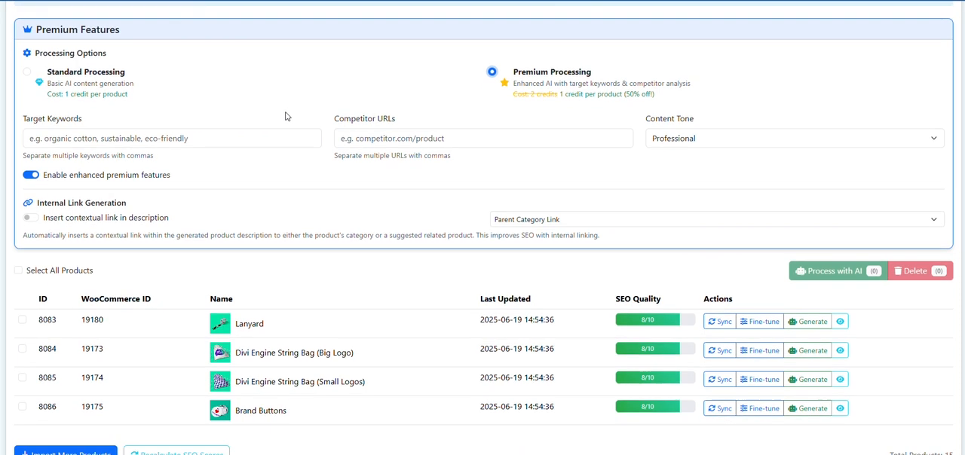
pyautogui.click(30, 218)
pyautogui.click(537, 220)
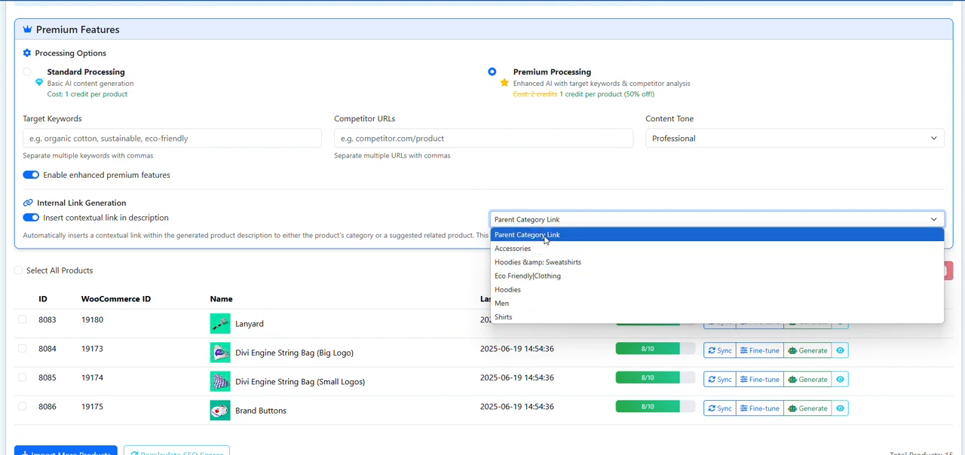
pyautogui.click(544, 235)
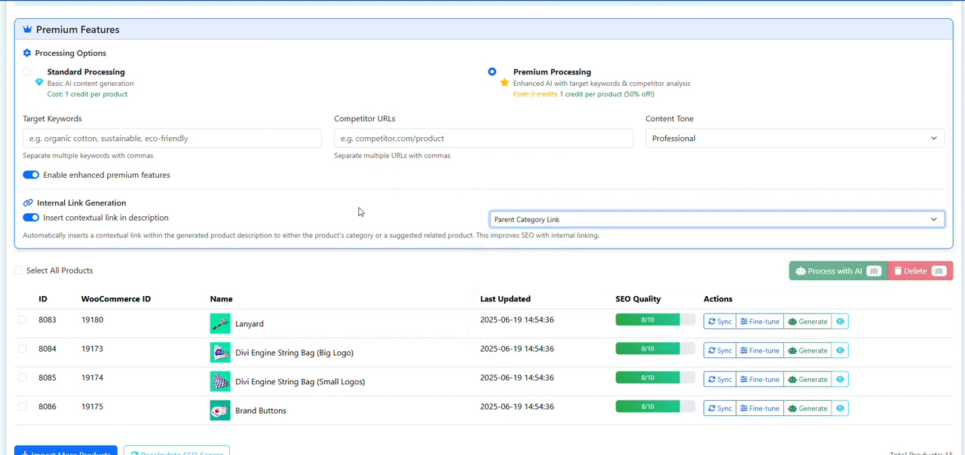
# Select all four imported products, process them with AI, and accept going to the staged results
pyautogui.scroll(-2, 355, 183)
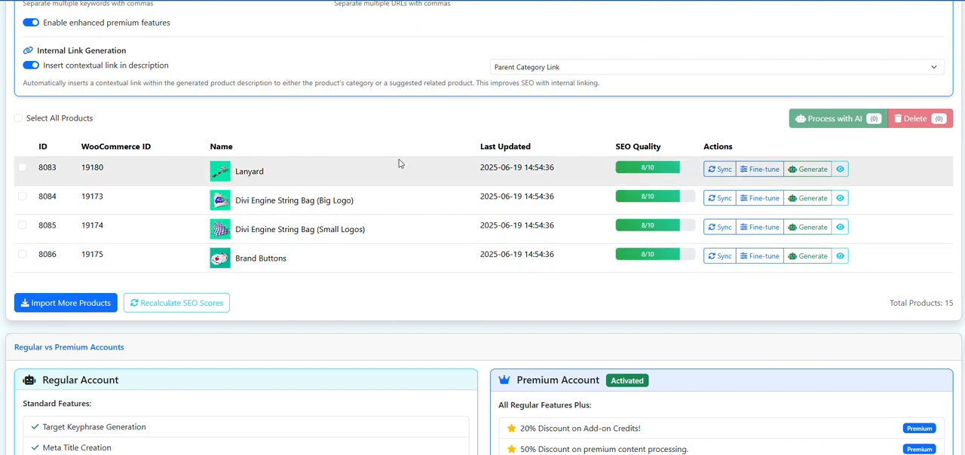
pyautogui.scroll(1, 386, 171)
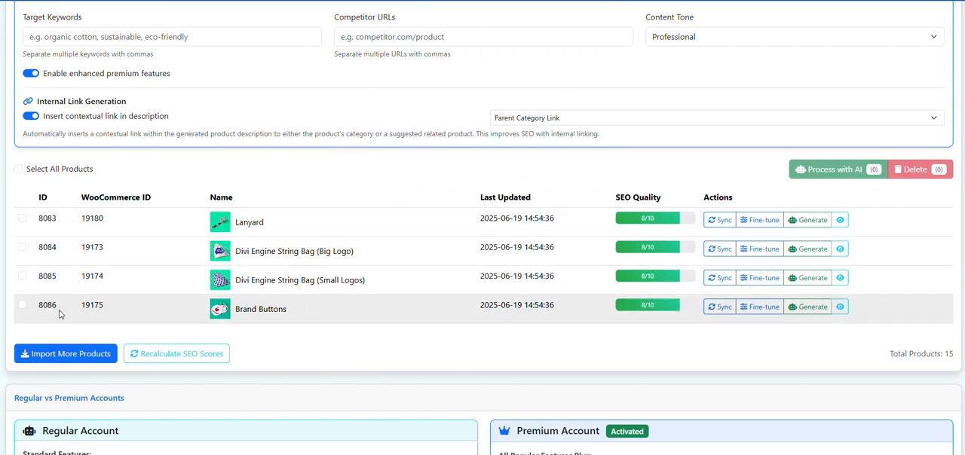
pyautogui.click(19, 170)
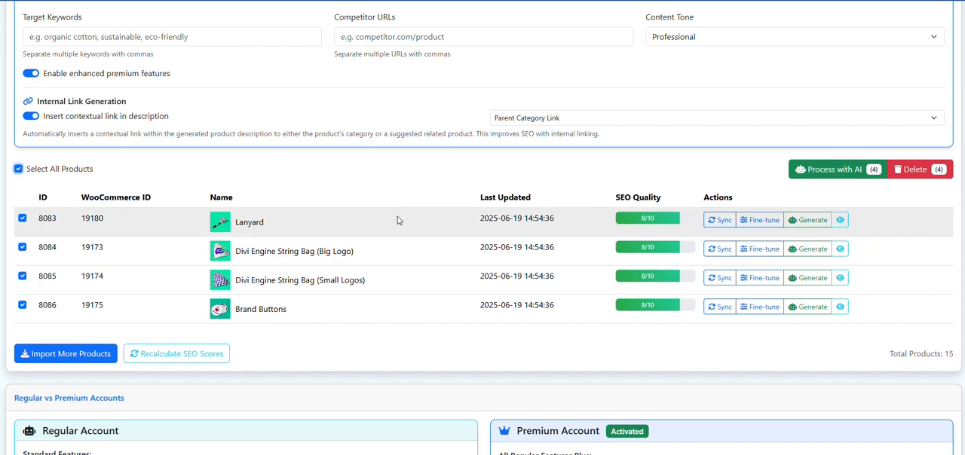
pyautogui.click(18, 170)
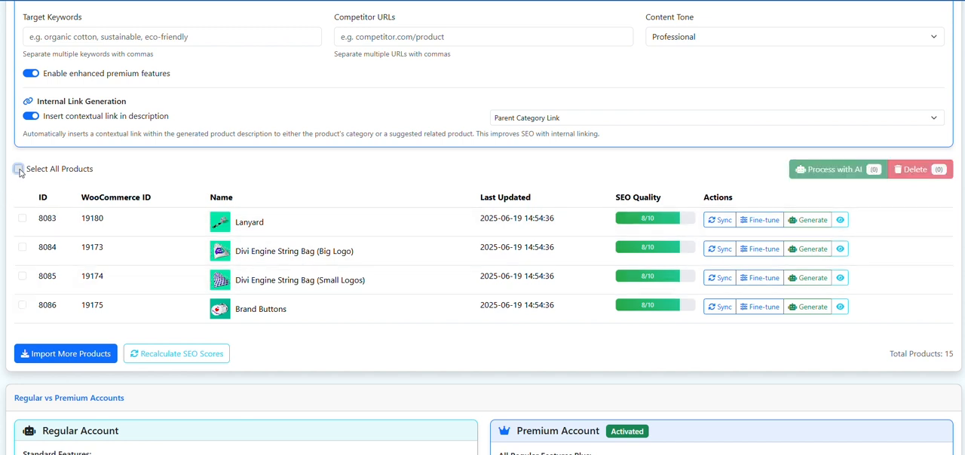
pyautogui.click(18, 170)
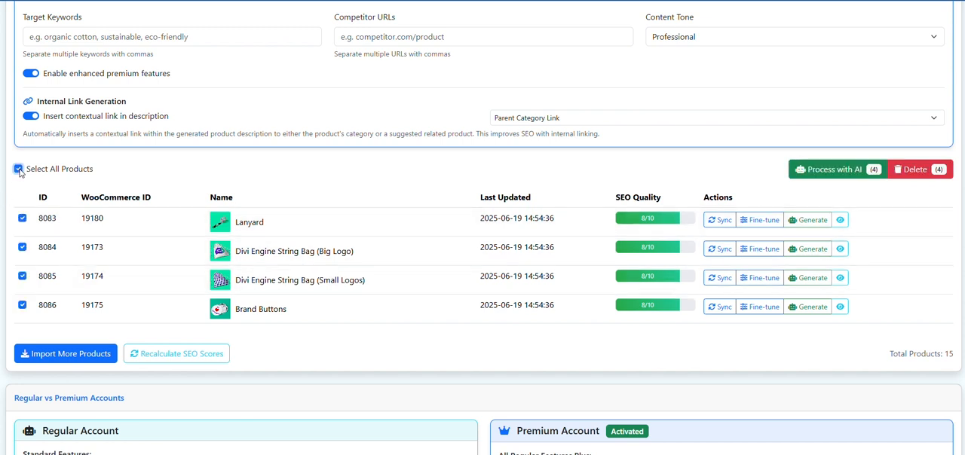
pyautogui.click(842, 172)
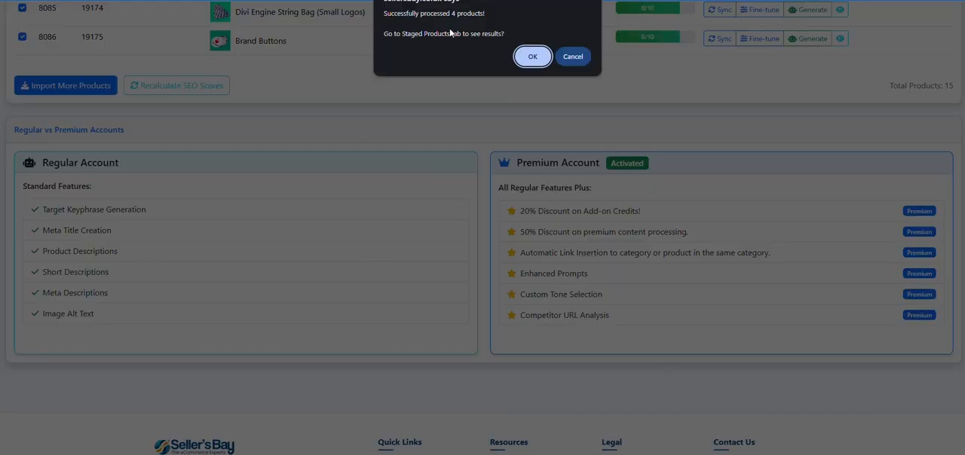
pyautogui.click(540, 59)
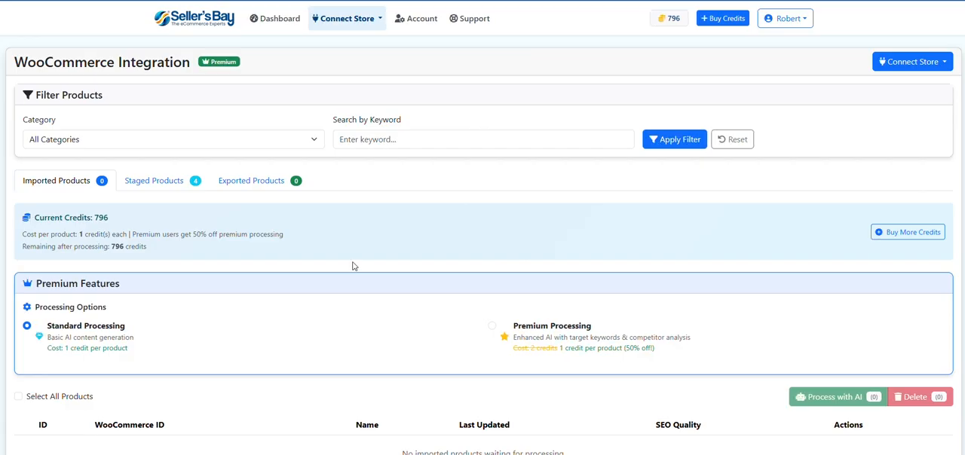
# Preview the staged Lanyard product and read its generated short and full descriptions, including the internal category link
pyautogui.scroll(-4, 353, 266)
pyautogui.scroll(3, 352, 265)
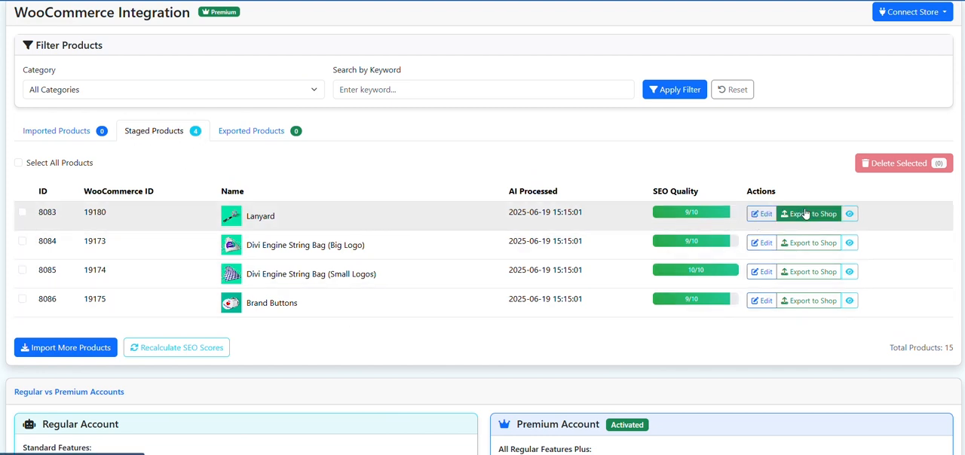
pyautogui.click(849, 214)
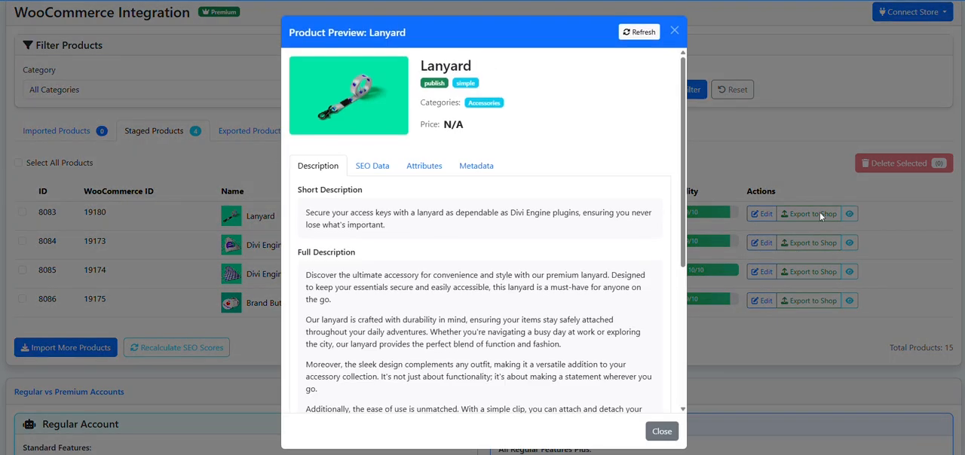
pyautogui.scroll(-5, 355, 276)
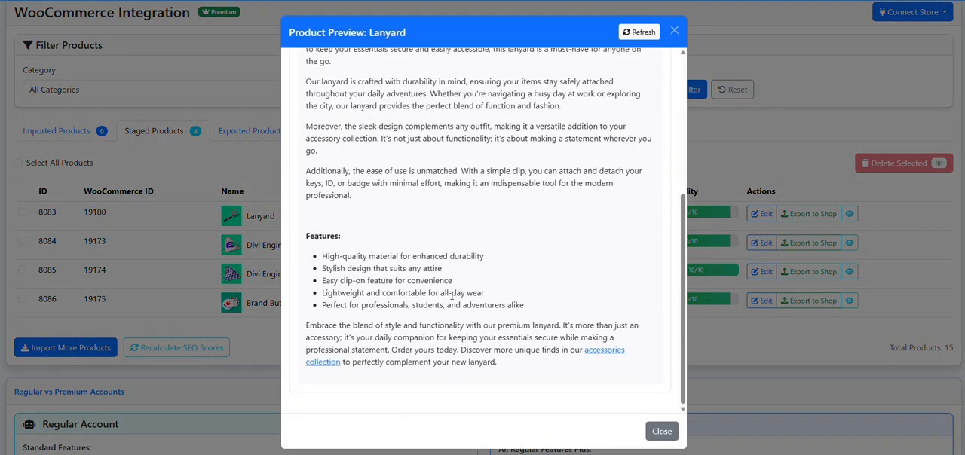
pyautogui.scroll(5, 452, 296)
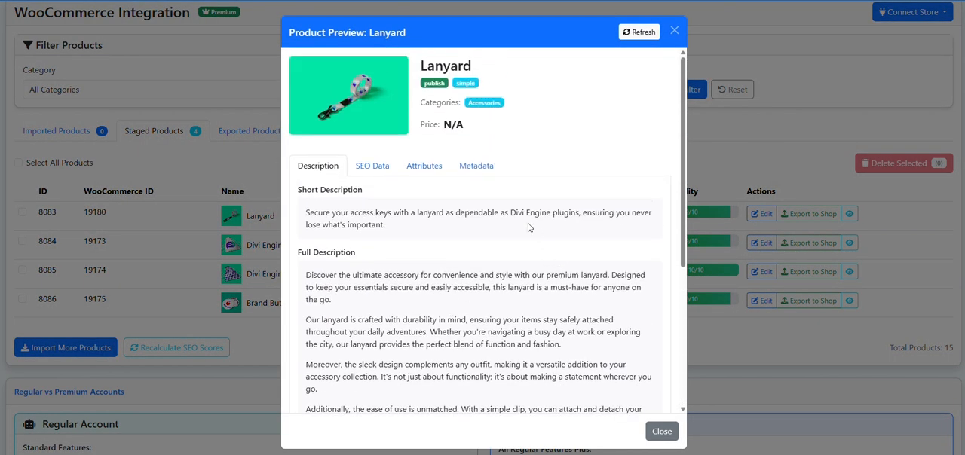
pyautogui.scroll(-3, 482, 230)
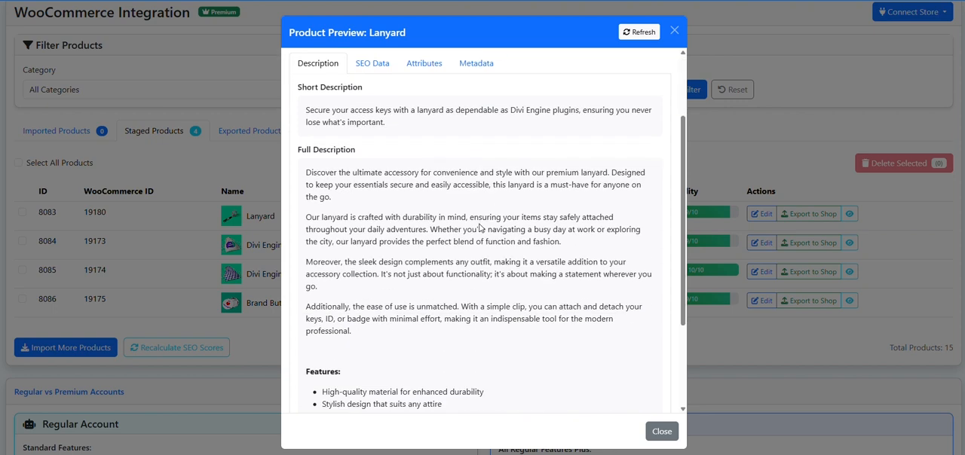
pyautogui.scroll(-2, 469, 231)
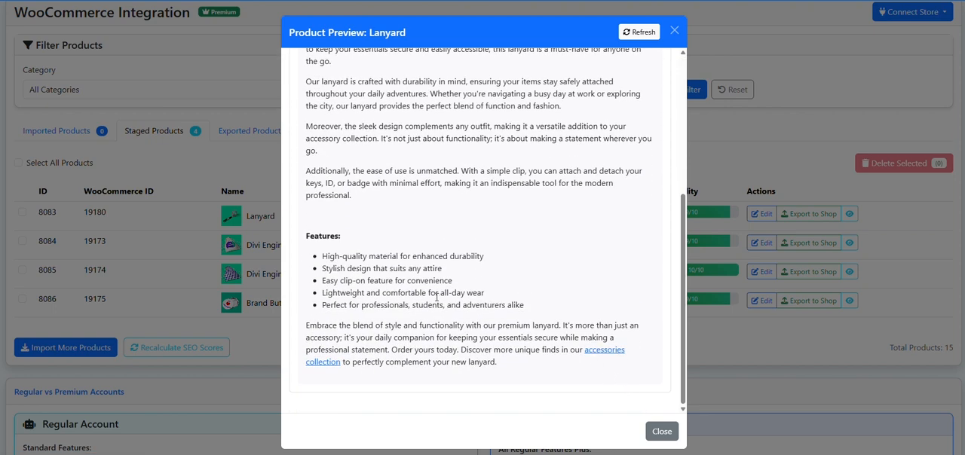
pyautogui.scroll(3, 398, 319)
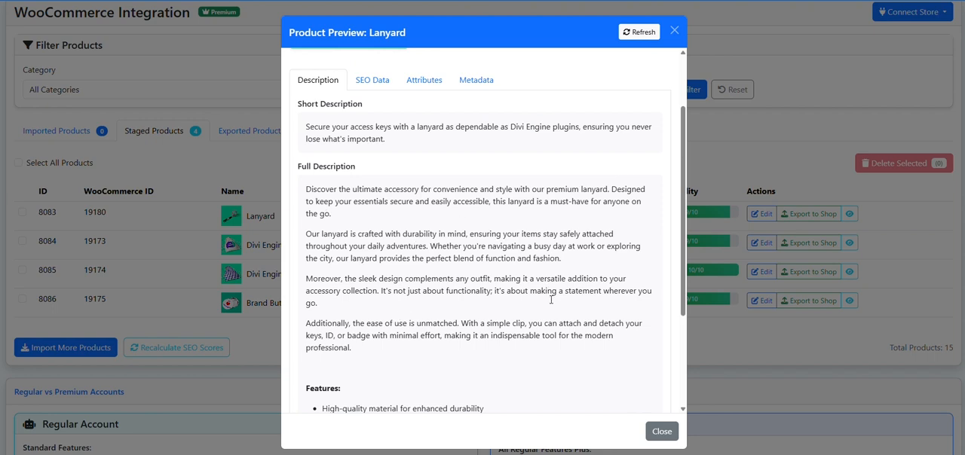
pyautogui.click(662, 431)
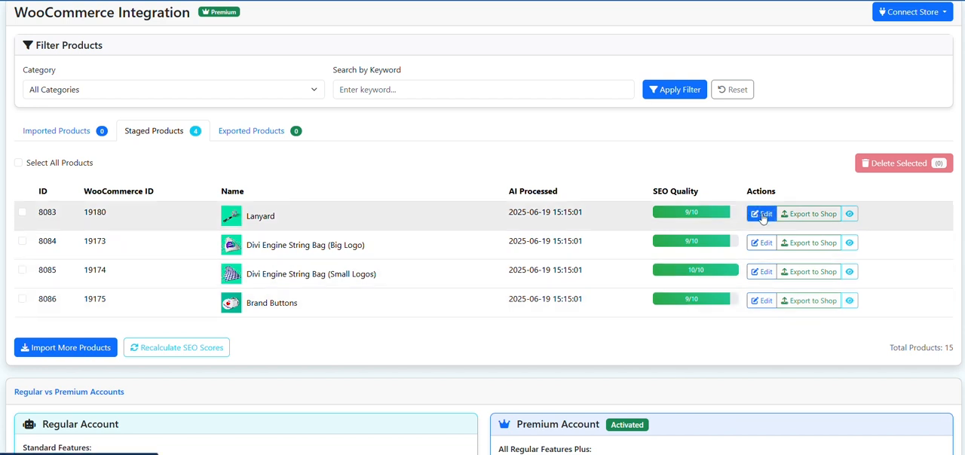
# Open the staged Lanyard for editing and remove the blank line above the Features heading in its description
pyautogui.click(763, 216)
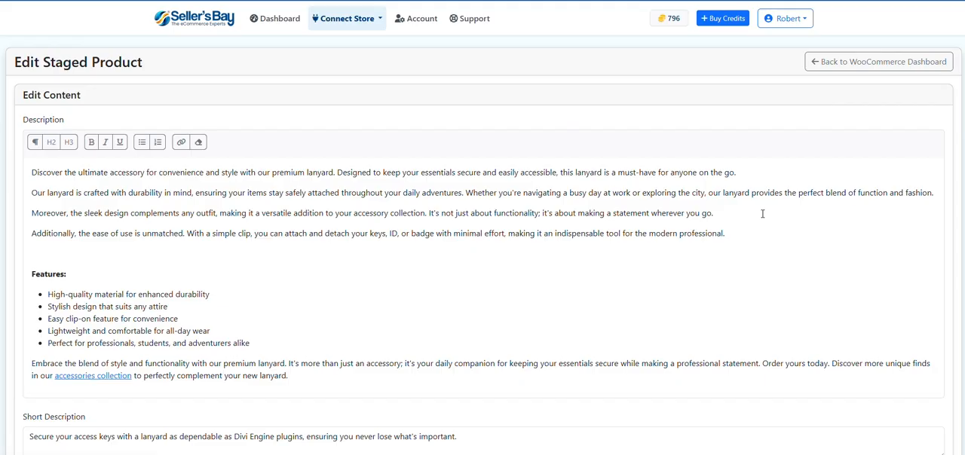
pyautogui.click(81, 259)
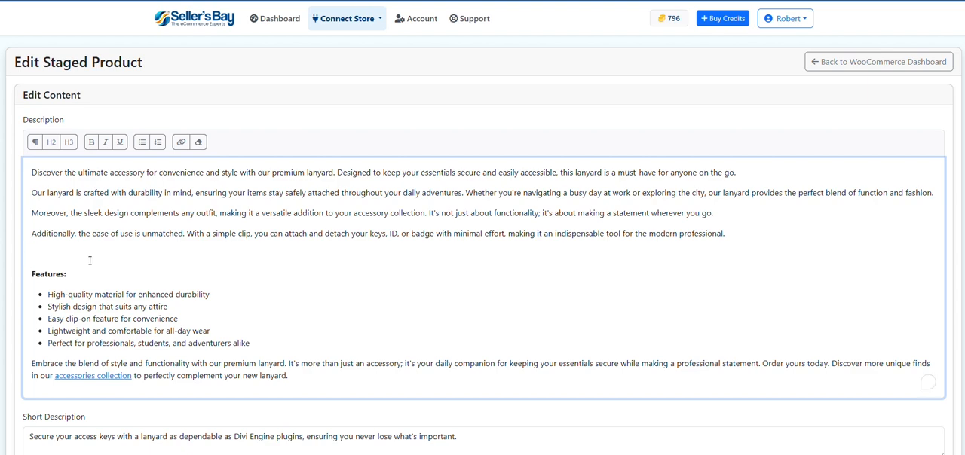
pyautogui.press('BackSpace')
# Delete the word "Shipping" from the Lanyard's meta title and save the changes
pyautogui.scroll(-2, 368, 224)
pyautogui.scroll(-3, 543, 213)
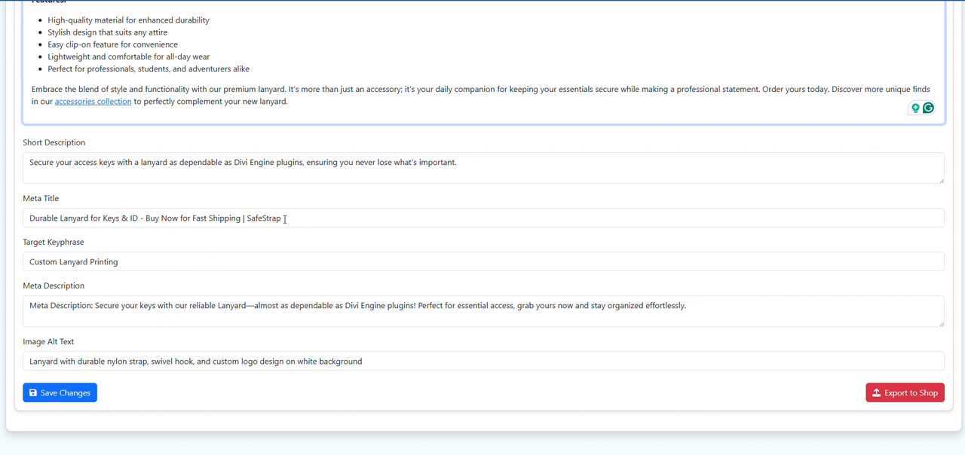
pyautogui.click(237, 217)
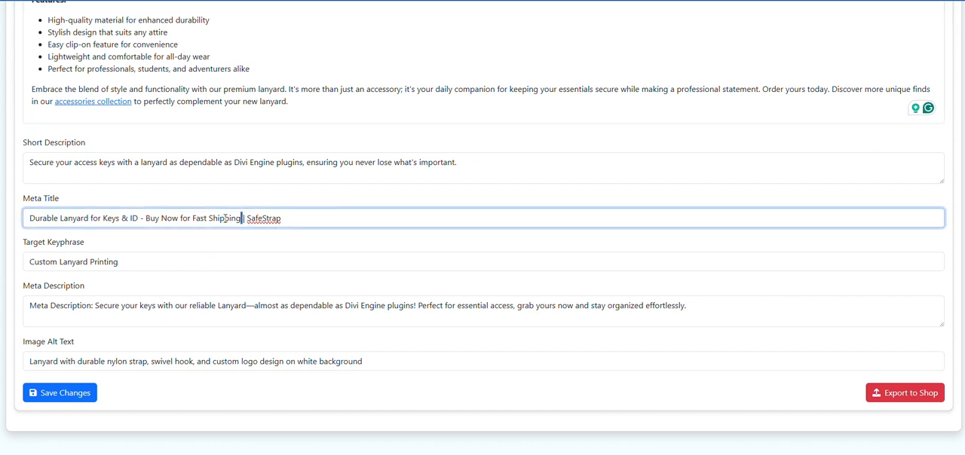
pyautogui.doubleClick(238, 216)
pyautogui.press('BackSpace')
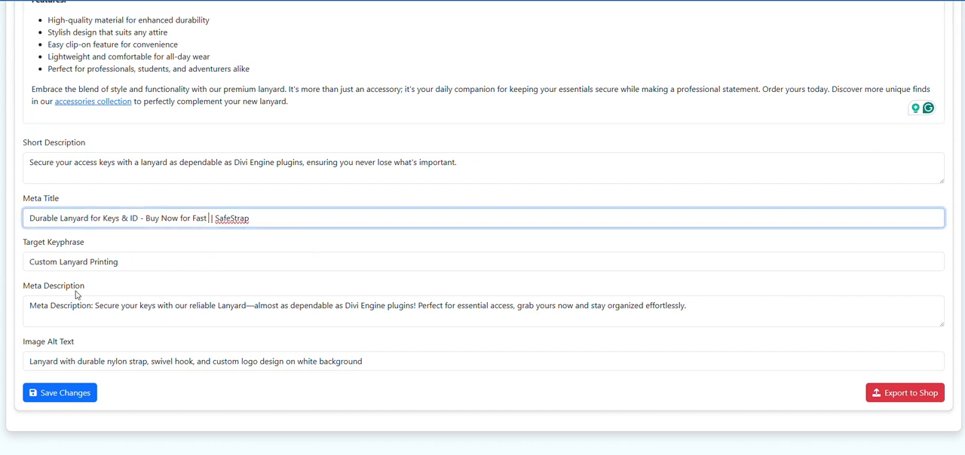
pyautogui.click(79, 399)
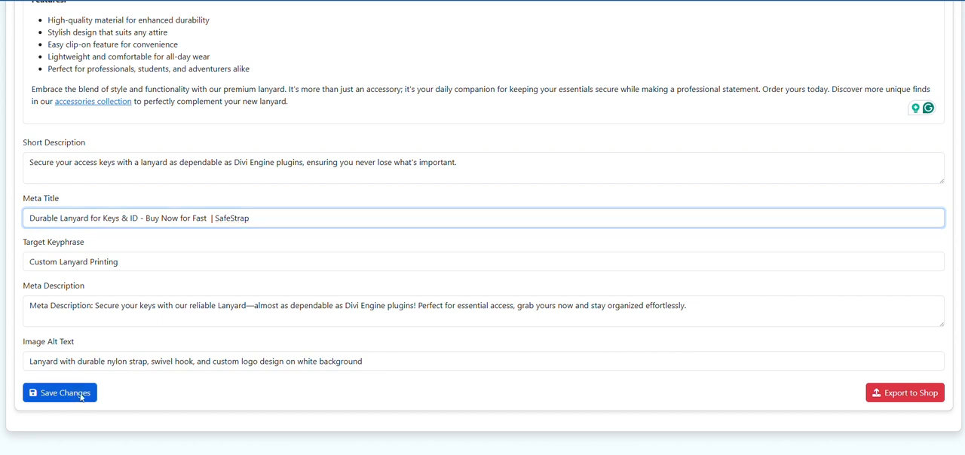
# Export the Lanyard to the live shop, accepting the replacement, and display the exported products
pyautogui.click(897, 397)
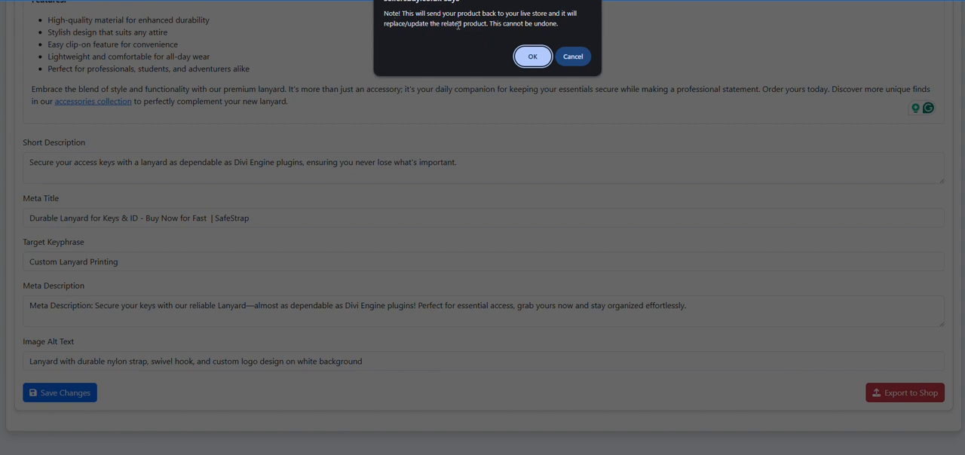
pyautogui.click(547, 56)
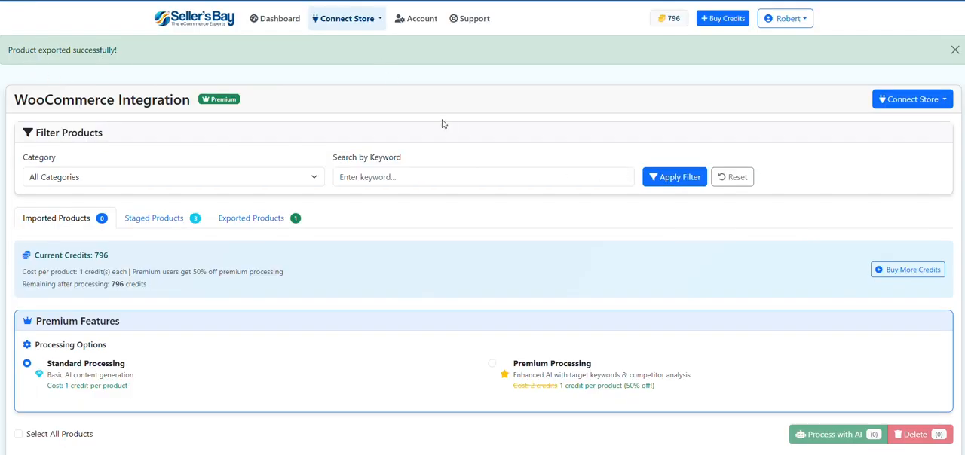
pyautogui.scroll(-2, 443, 123)
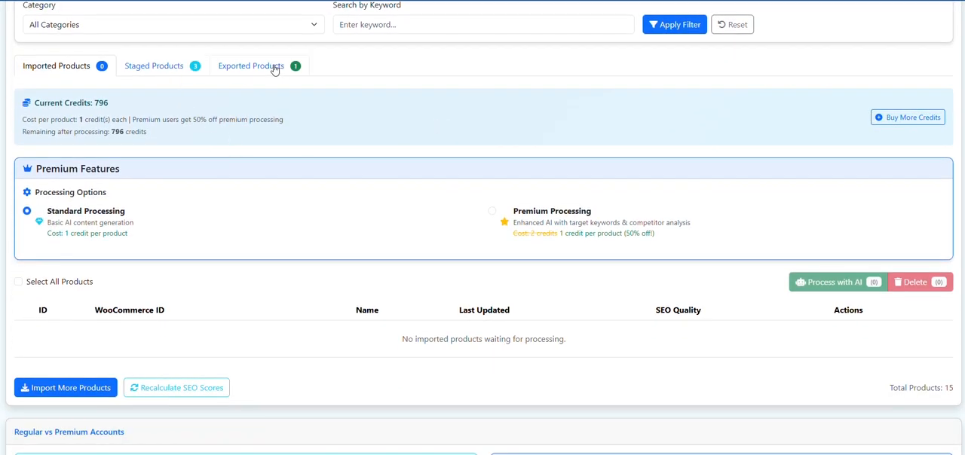
pyautogui.click(275, 69)
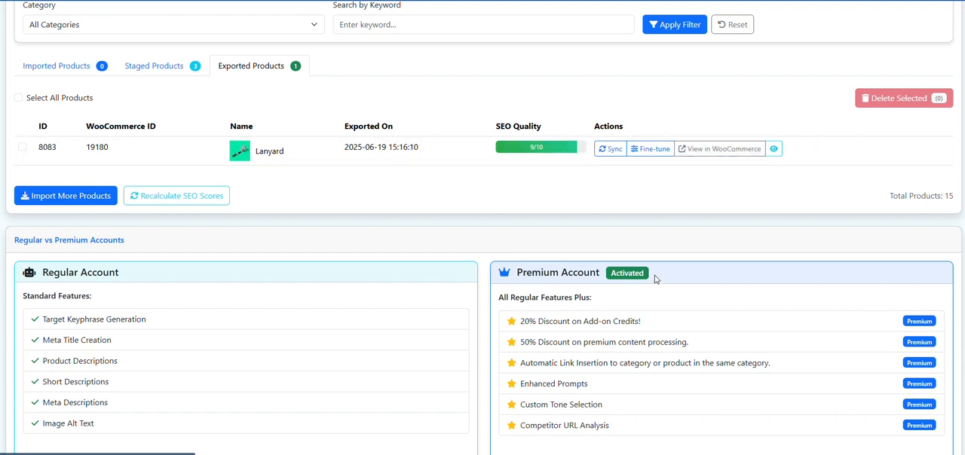
# Review the remaining staged products and the imported products list, leaving no products selected
pyautogui.scroll(2, 655, 279)
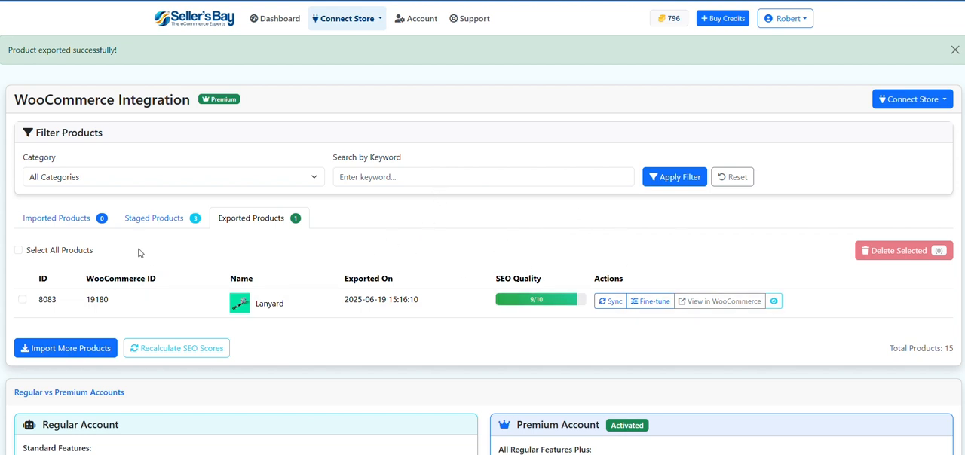
pyautogui.click(145, 220)
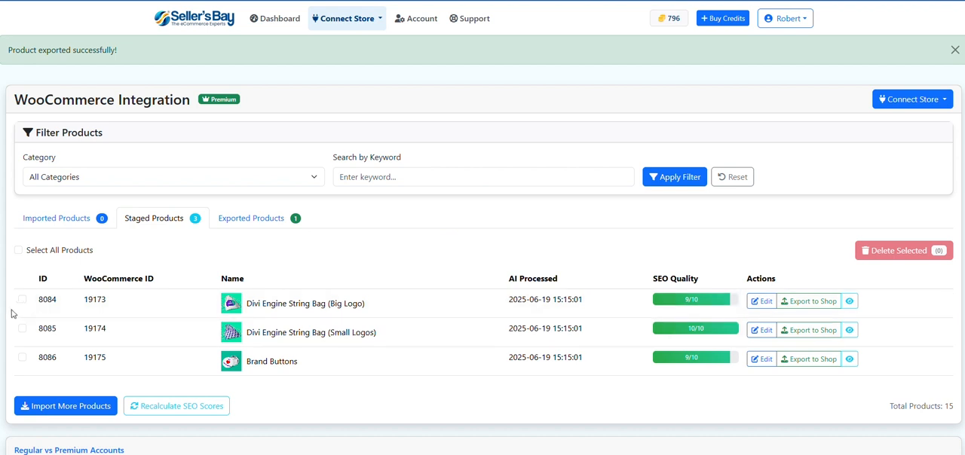
pyautogui.click(19, 250)
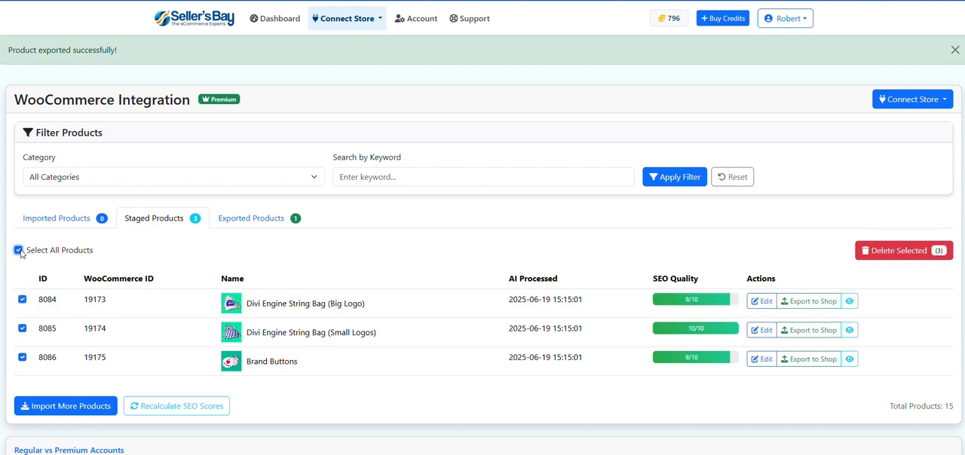
pyautogui.click(19, 250)
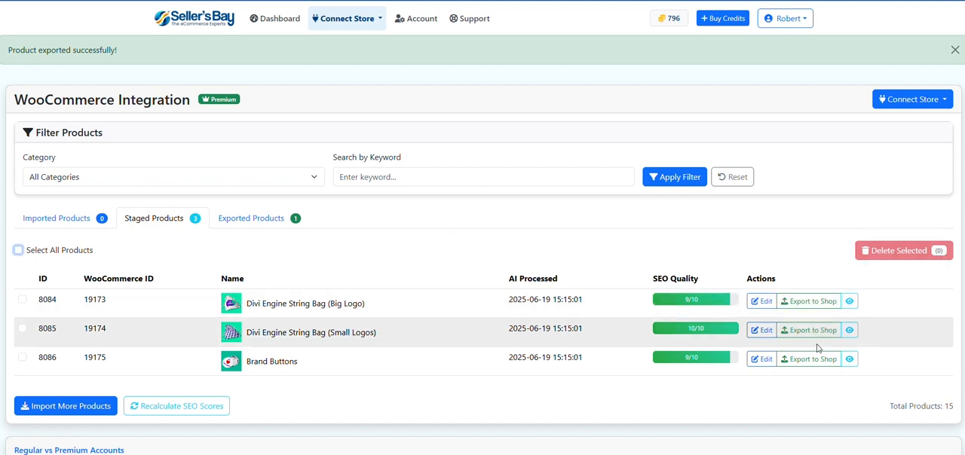
pyautogui.click(55, 219)
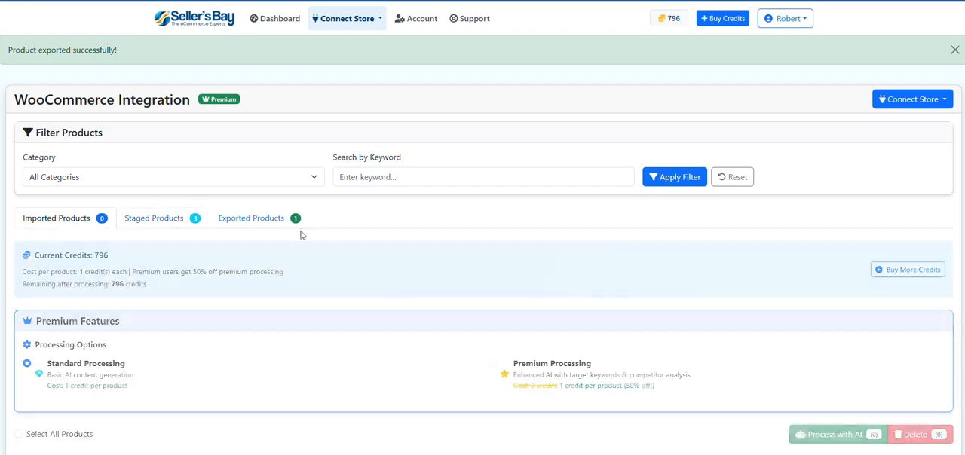
pyautogui.scroll(-3, 482, 228)
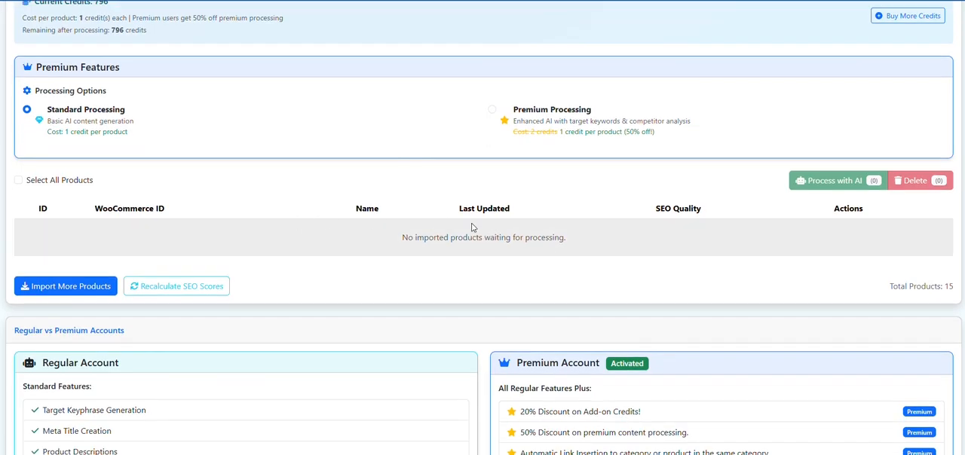
pyautogui.scroll(3, 463, 238)
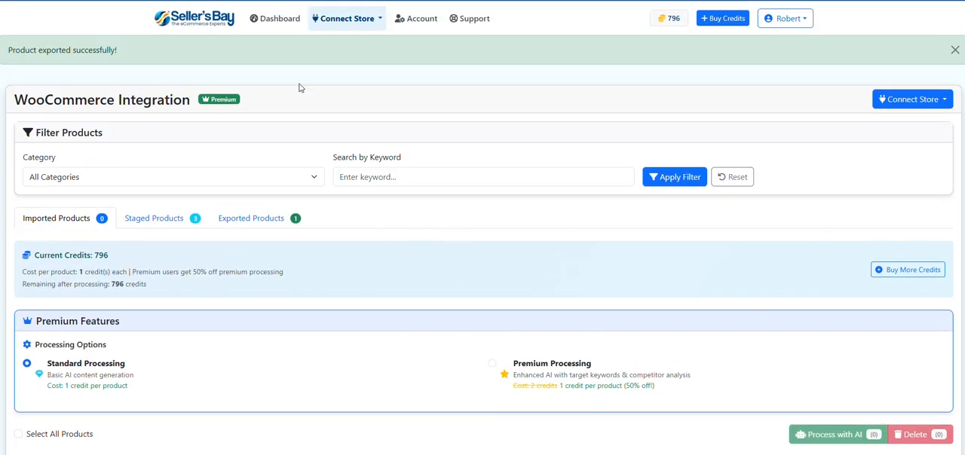
# Open the support request form
pyautogui.click(468, 27)
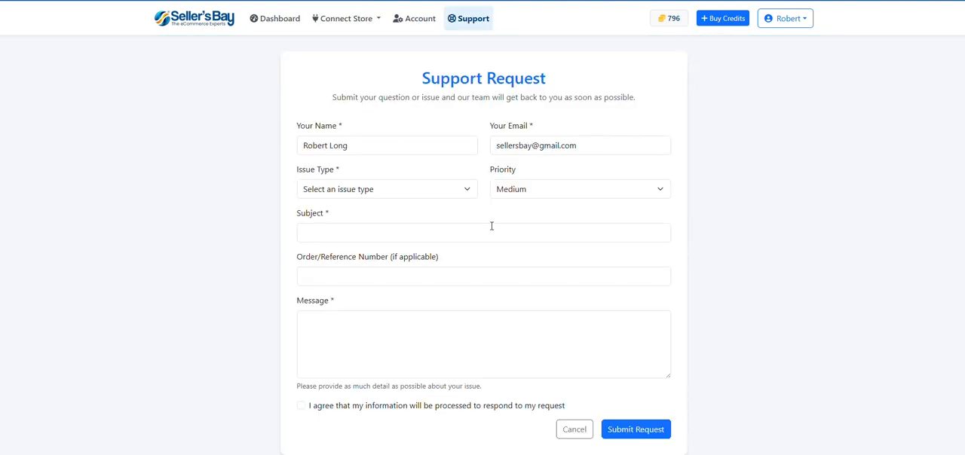